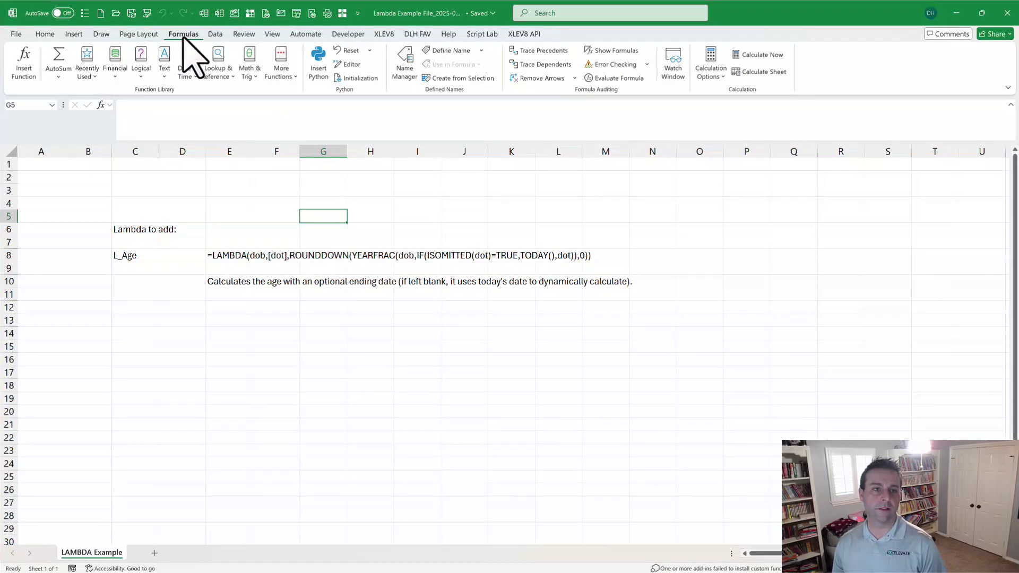
Step: Create a new defined name L_AGE with the age description pasted as its comment
left_click(405, 64)
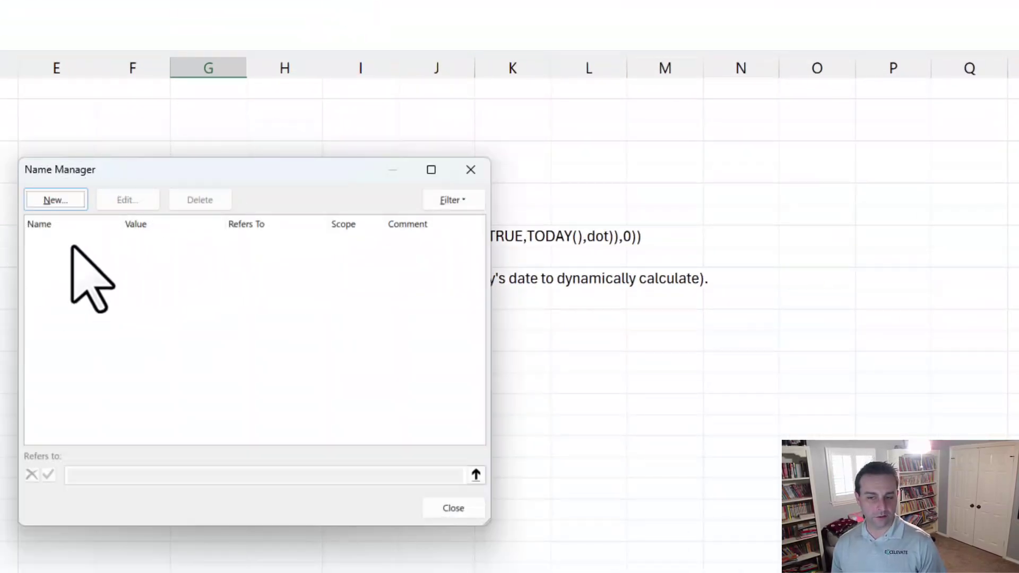
left_click(52, 200)
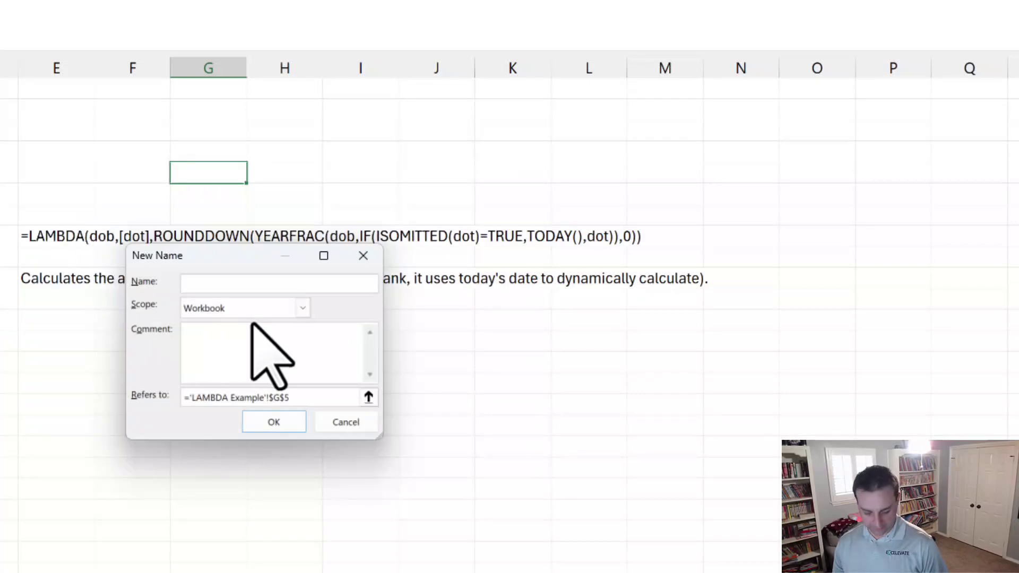
key("super+v")
left_click(295, 440)
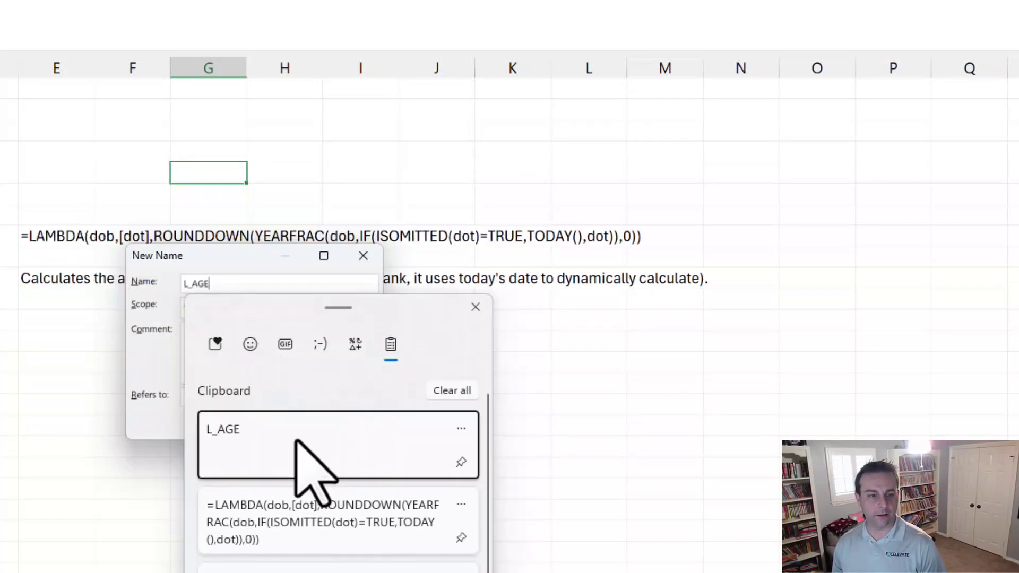
left_click(279, 375)
key("super+v")
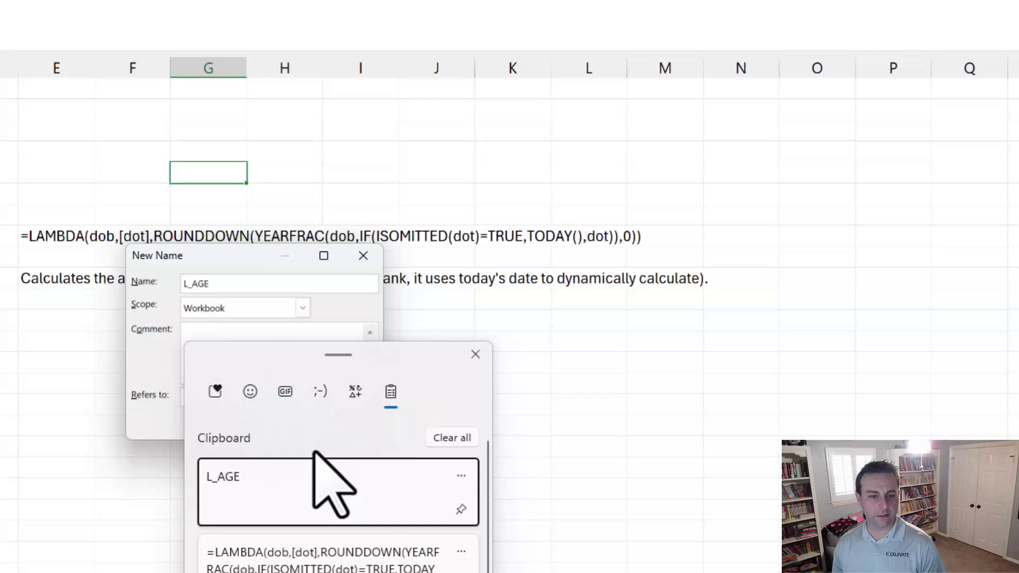
left_click(287, 464)
Step: Replace the Refers to reference with the pasted age LAMBDA formula, confirm the name, and save
left_click_drag(318, 399, 164, 399)
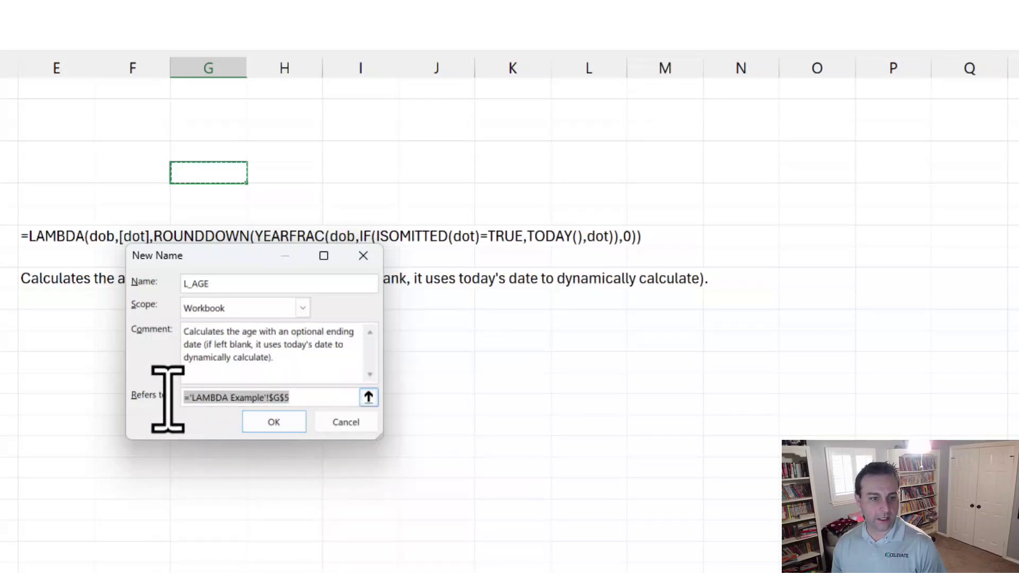
key("super+v")
left_click(366, 541)
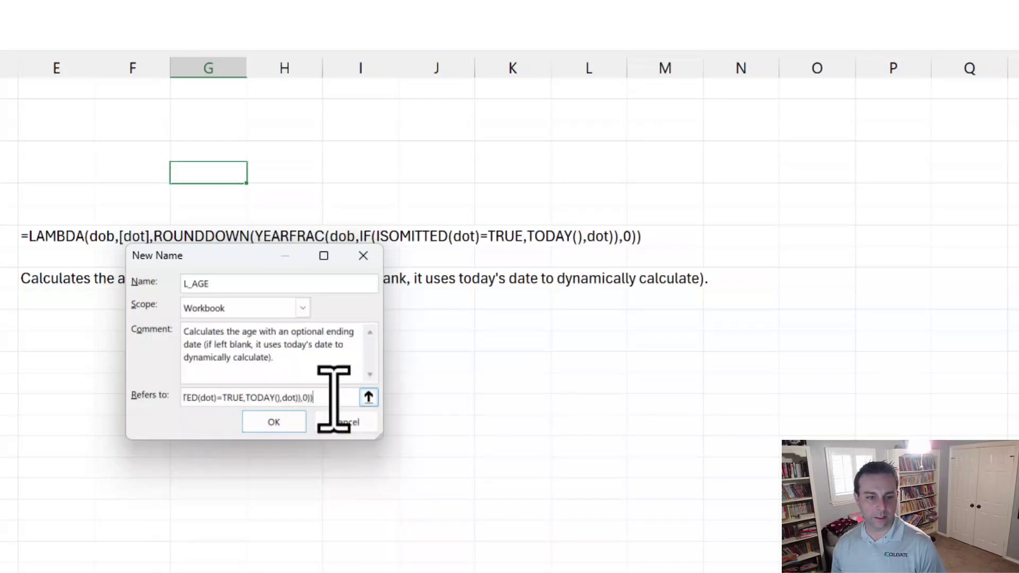
left_click(274, 422)
left_click(453, 506)
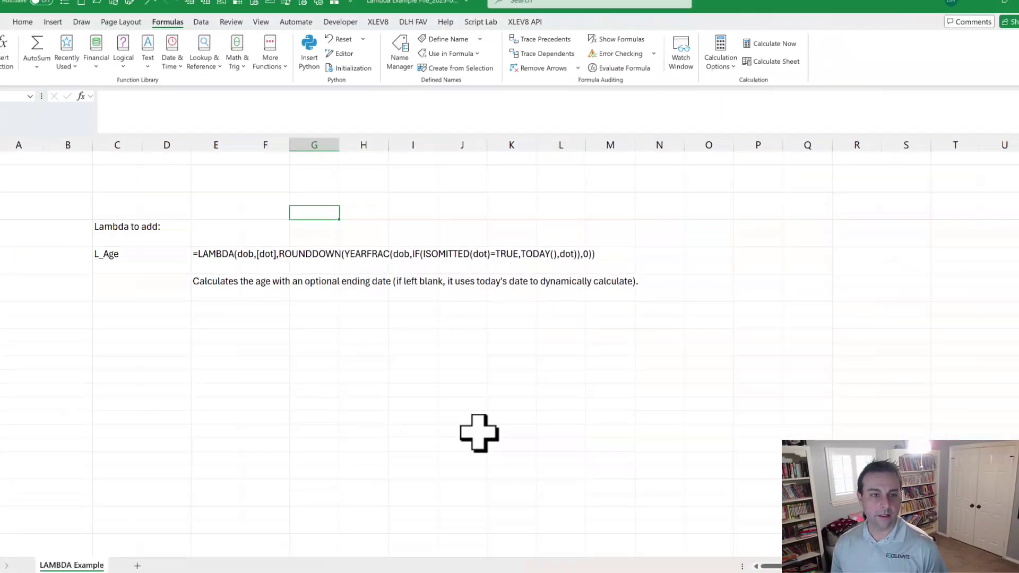
key("ctrl+s")
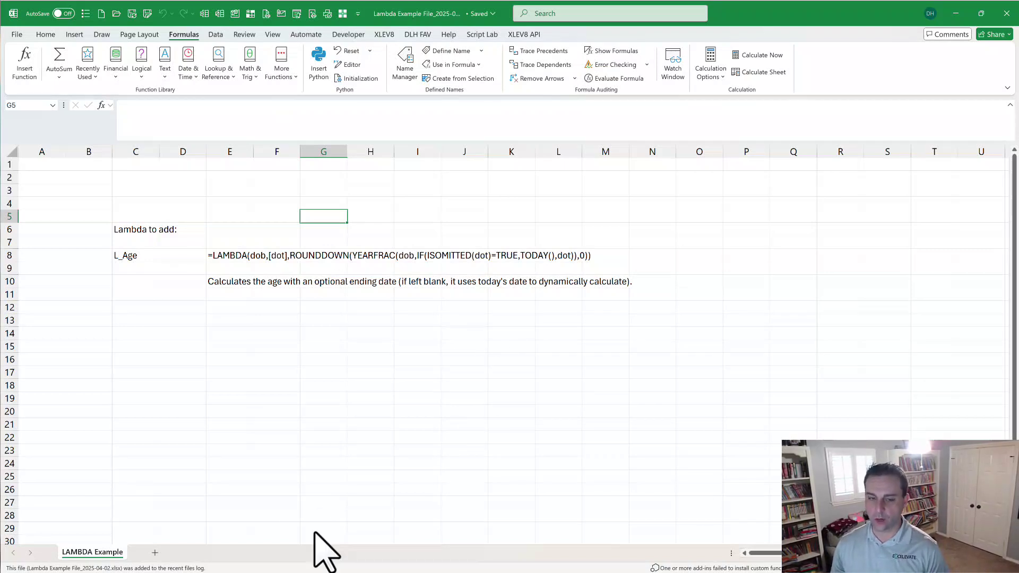
Step: Create a new blank workbook and confirm the Name Manager has no defined names
left_click(100, 13)
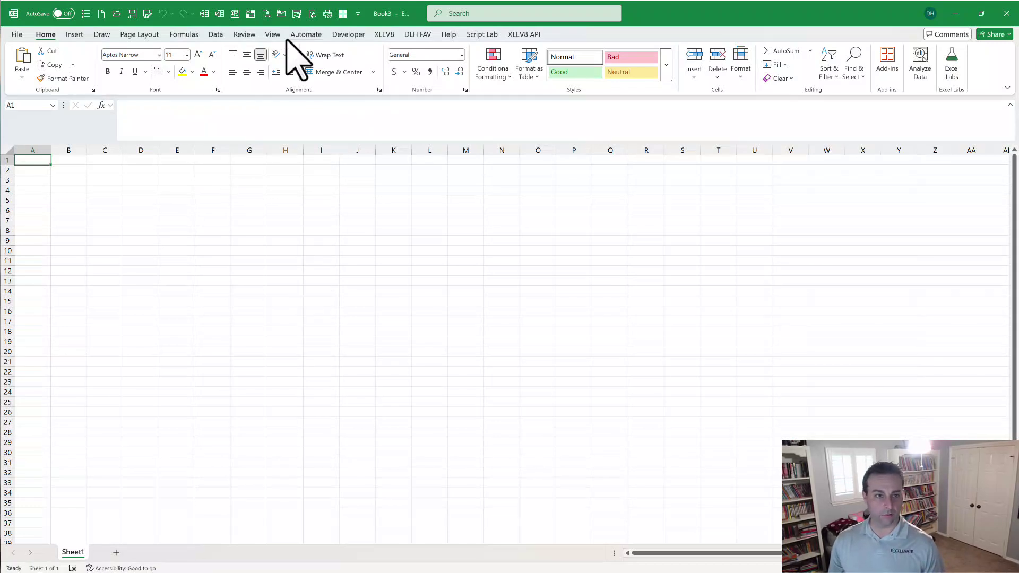
left_click(184, 34)
left_click(404, 59)
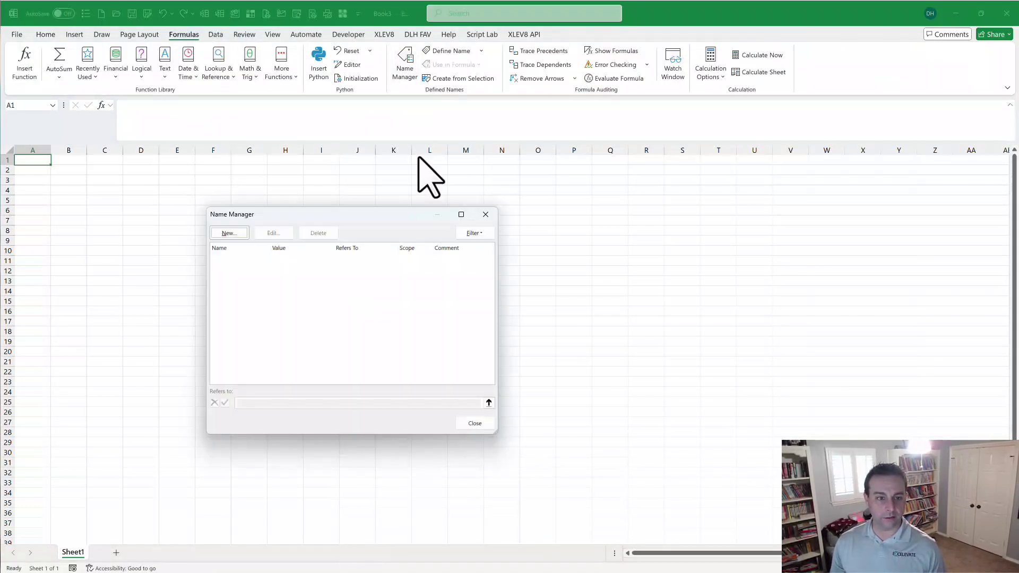
left_click(485, 214)
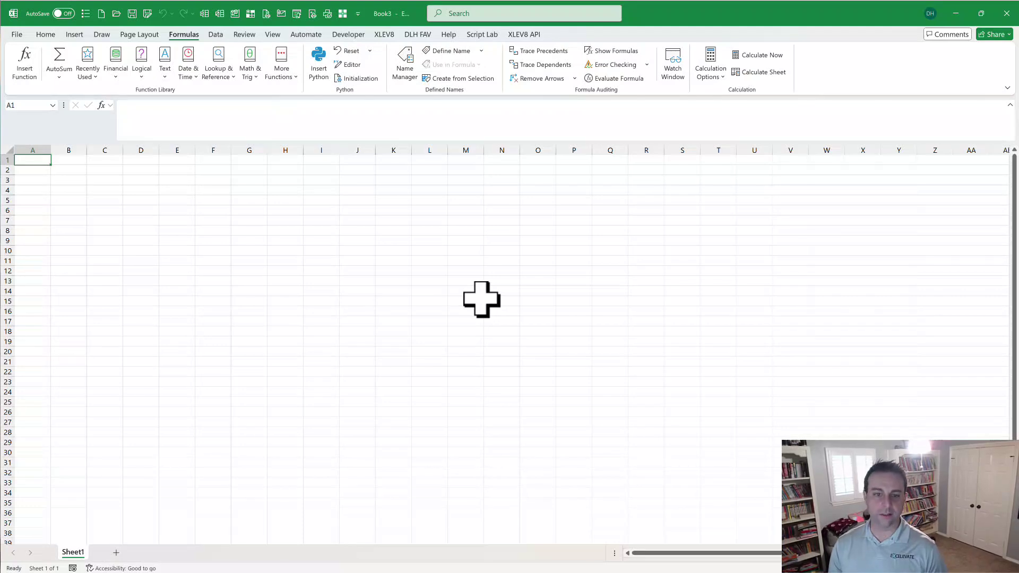
Step: Search the Favorite Lambda tool for 'age', add L_AGE, and verify it in Name Manager
key("ctrl+shift+l")
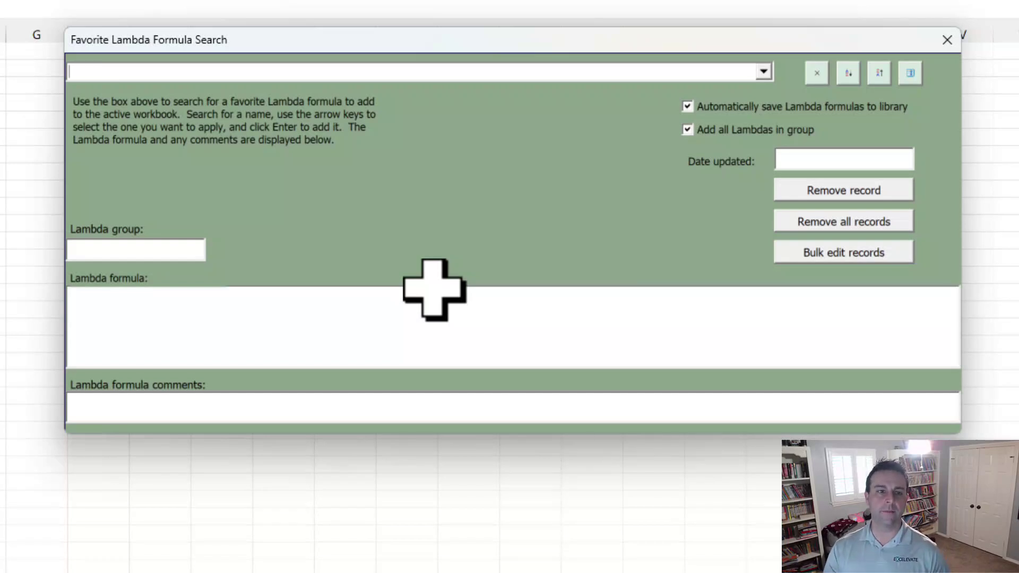
type("age")
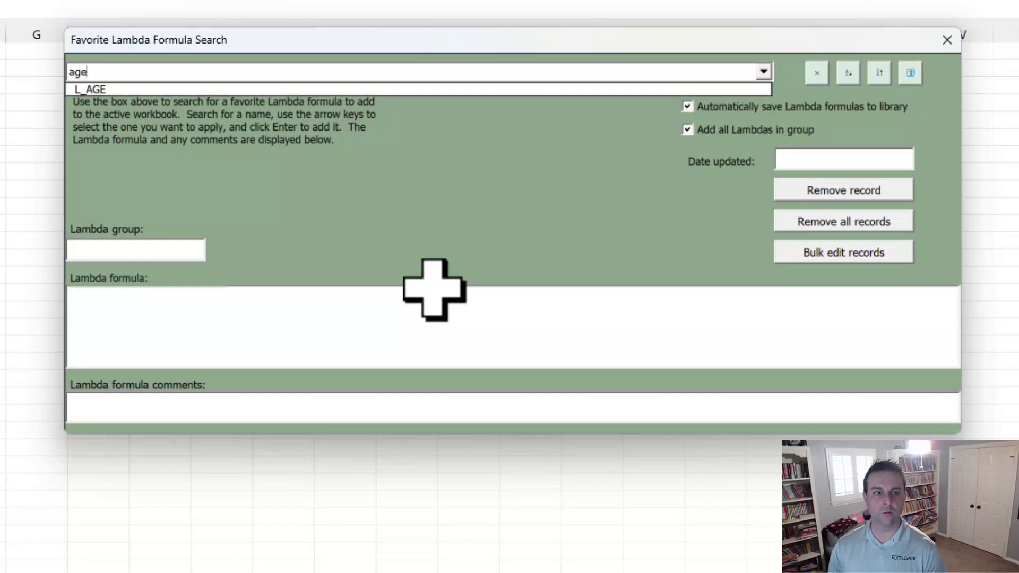
key("Down")
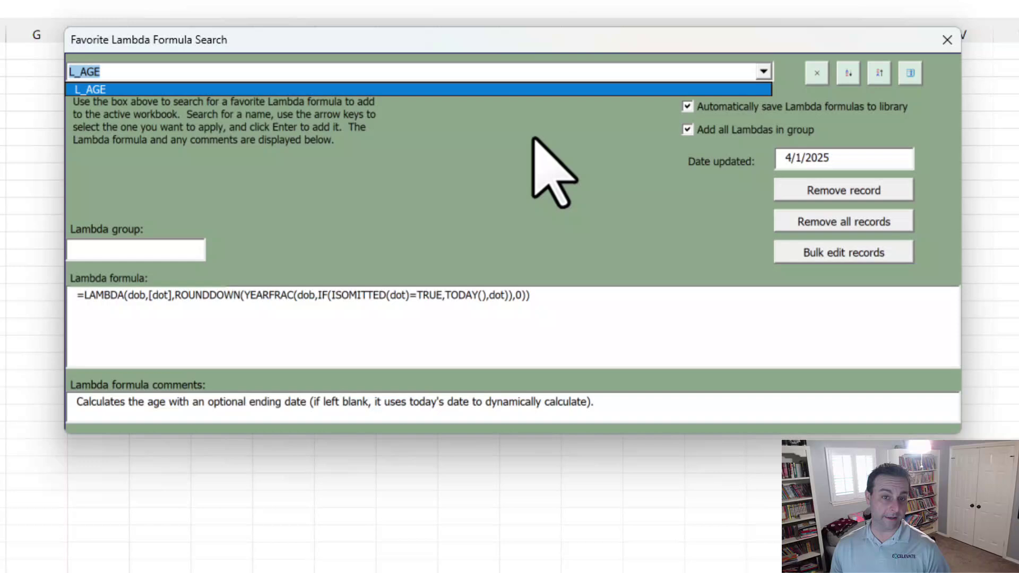
left_click(525, 75)
key("Return")
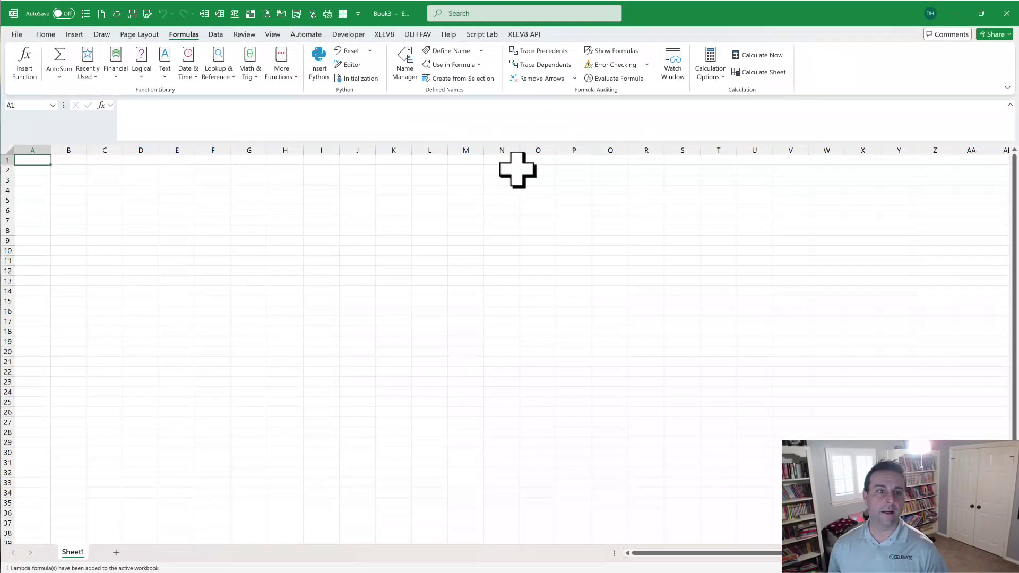
left_click(404, 67)
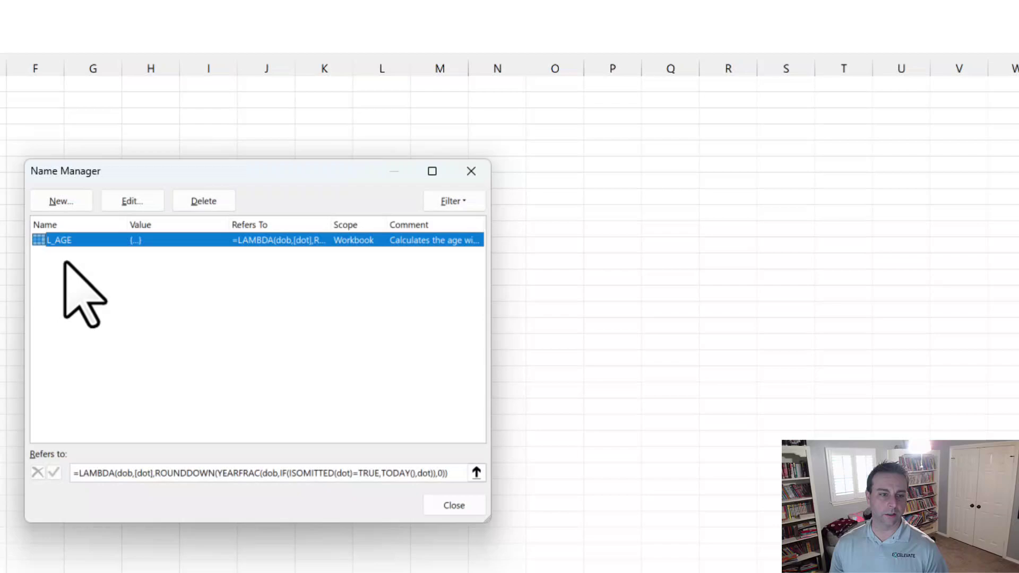
left_click(471, 171)
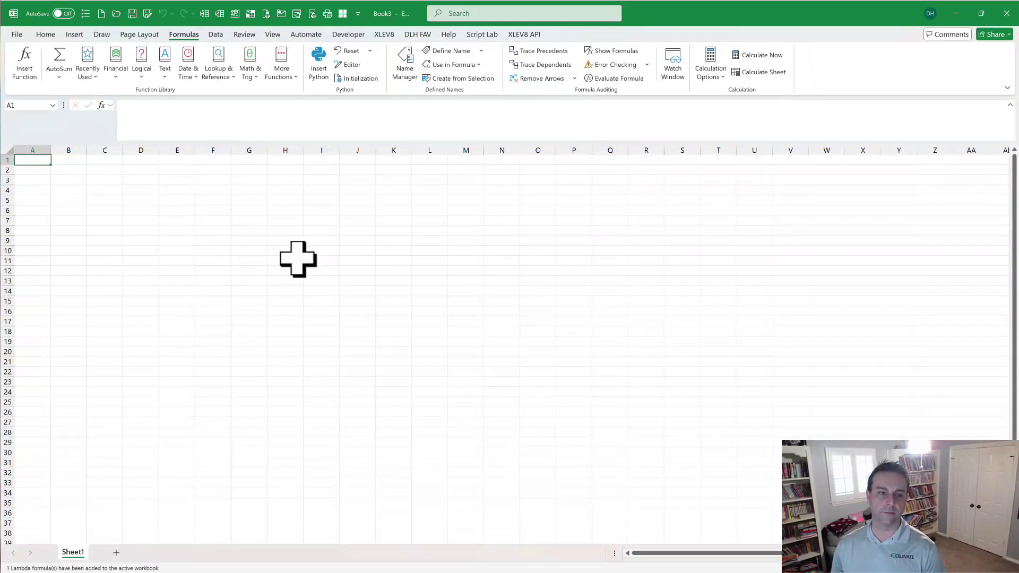
Step: Enter 4/5/1989 in H11 and =L_AGE(H11) below it, returning age 35
left_click(298, 259)
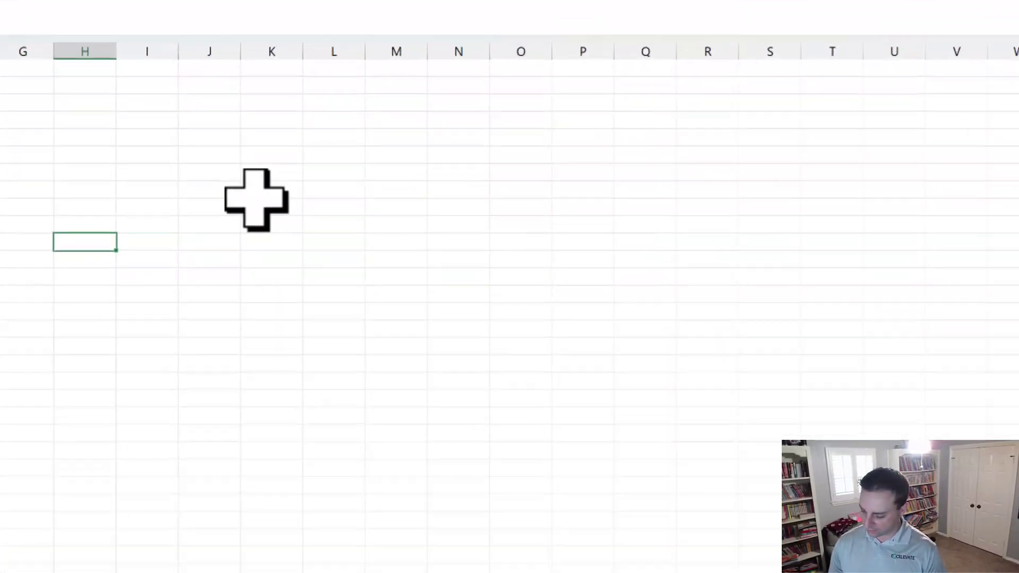
type("4/5/")
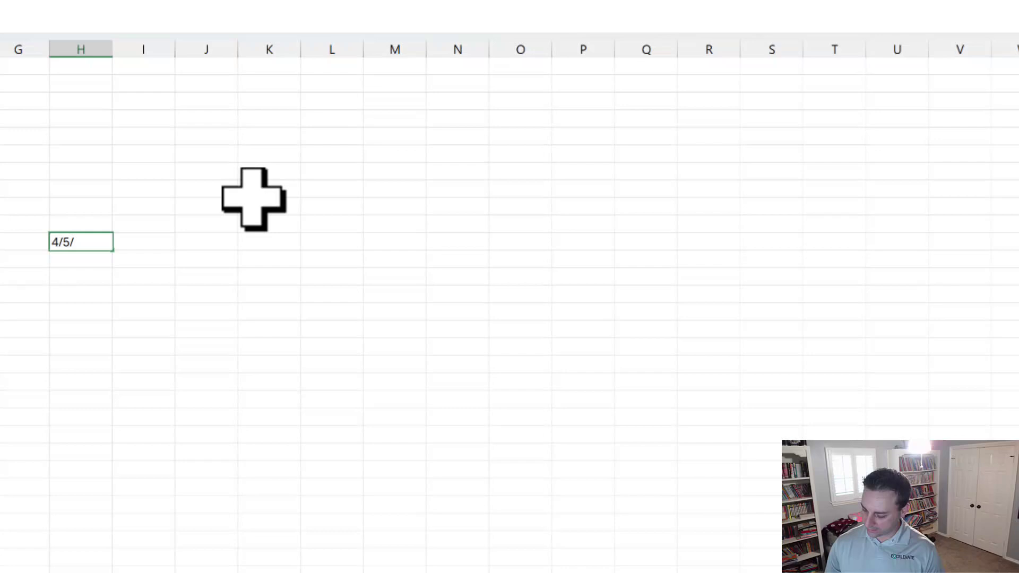
type("1989")
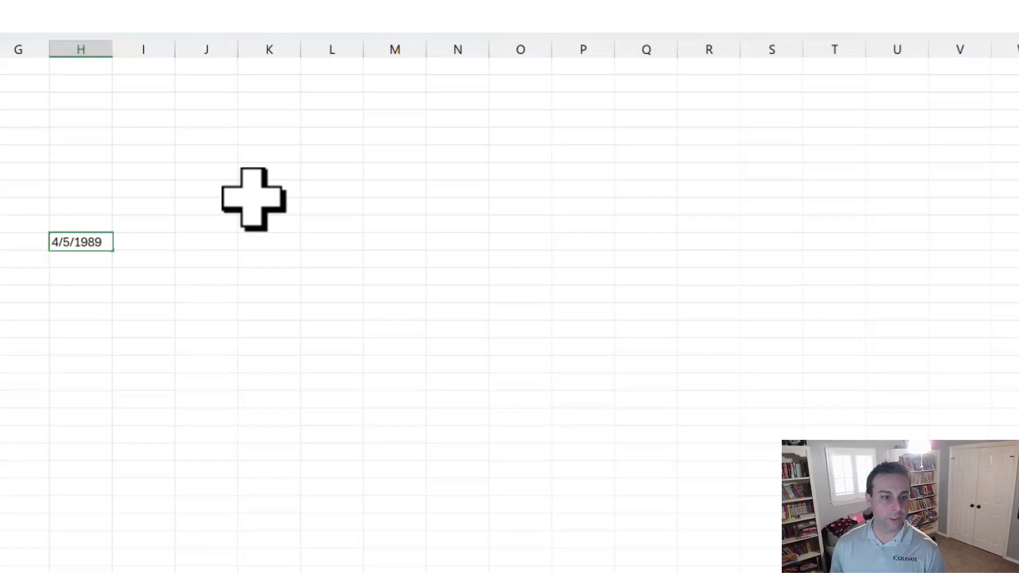
key("Return")
type("=l")
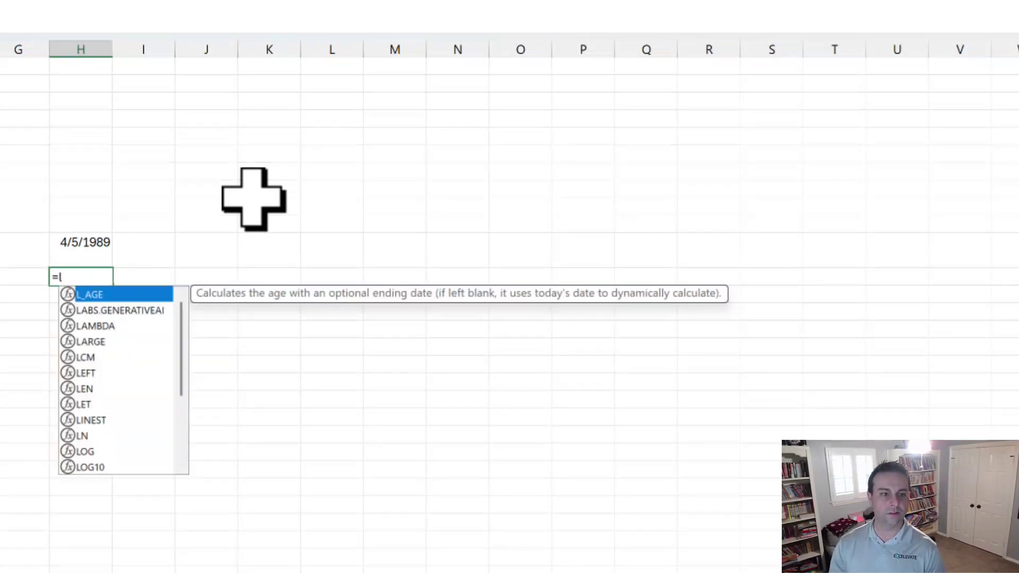
type("_")
key("Tab")
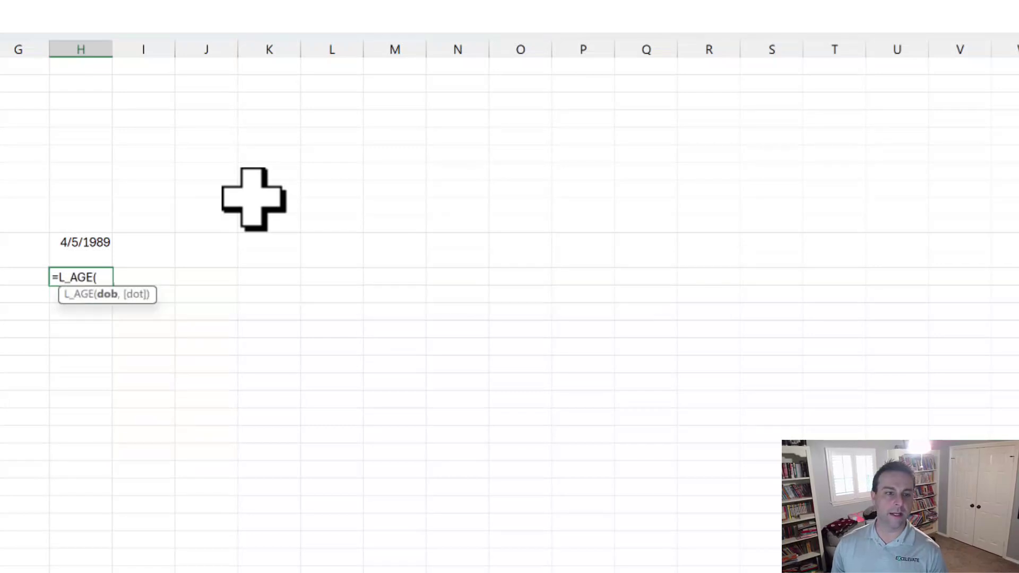
key("Up")
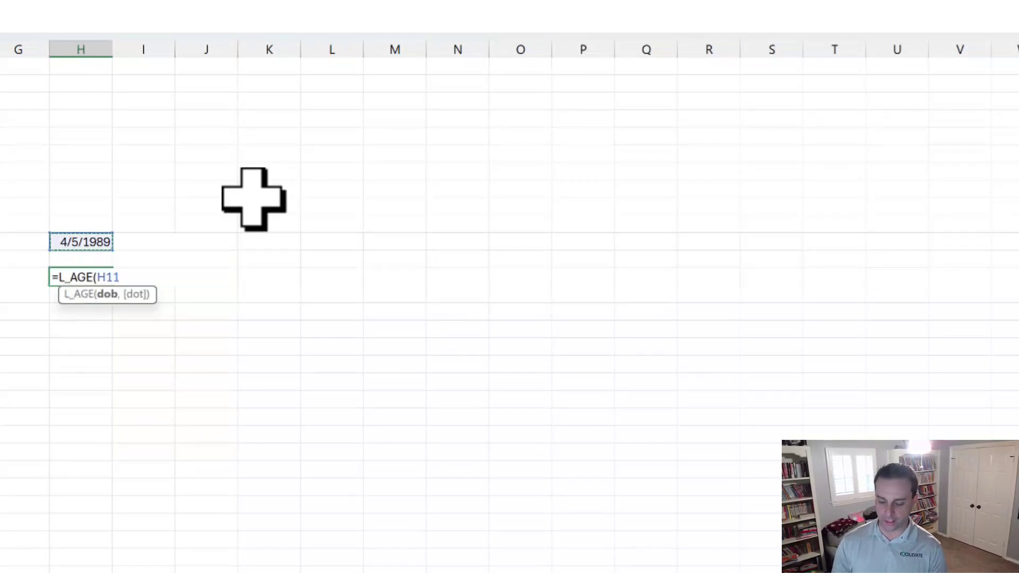
type(")")
key("Return")
Step: Select the test date and age cells in column H and delete them, then select J12
key("Up")
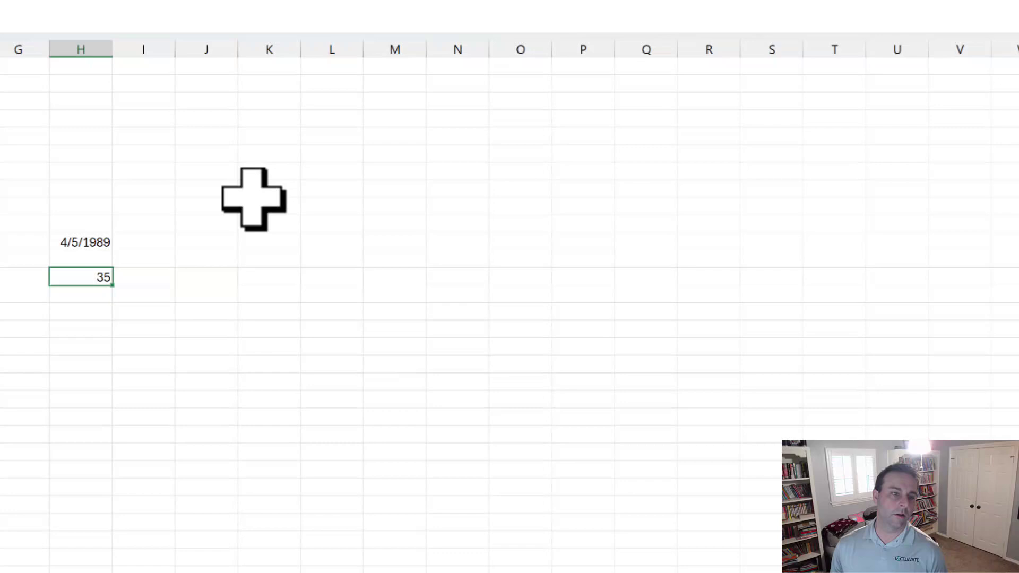
key("Up")
key("Up")
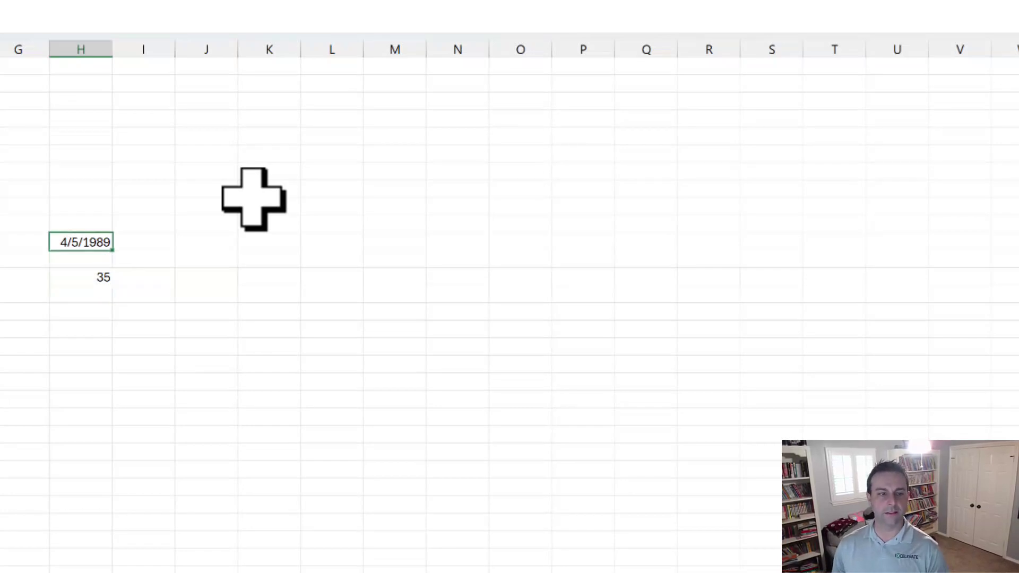
key("shift+Down")
key("shift+Down")
key("Delete")
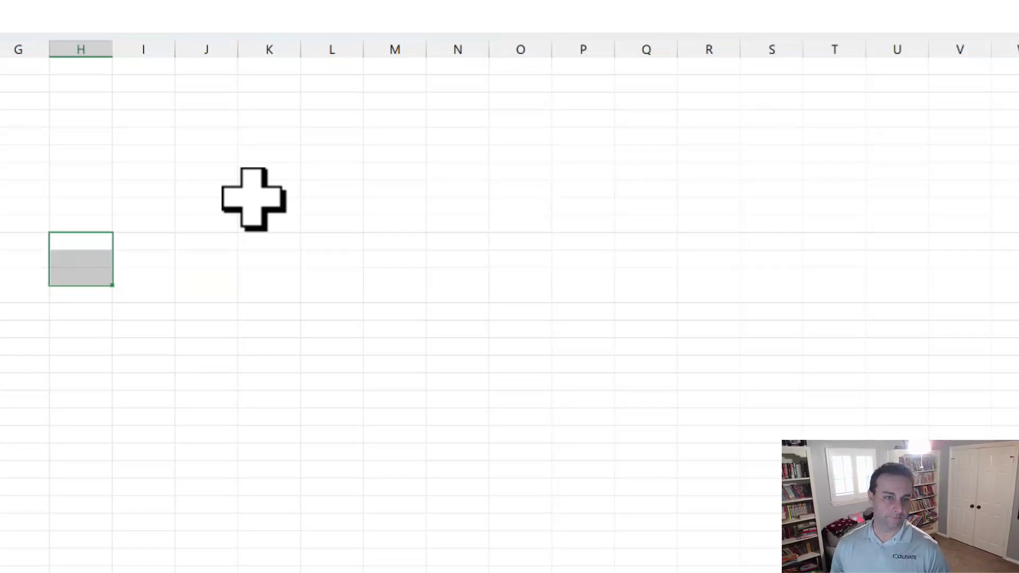
left_click(228, 257)
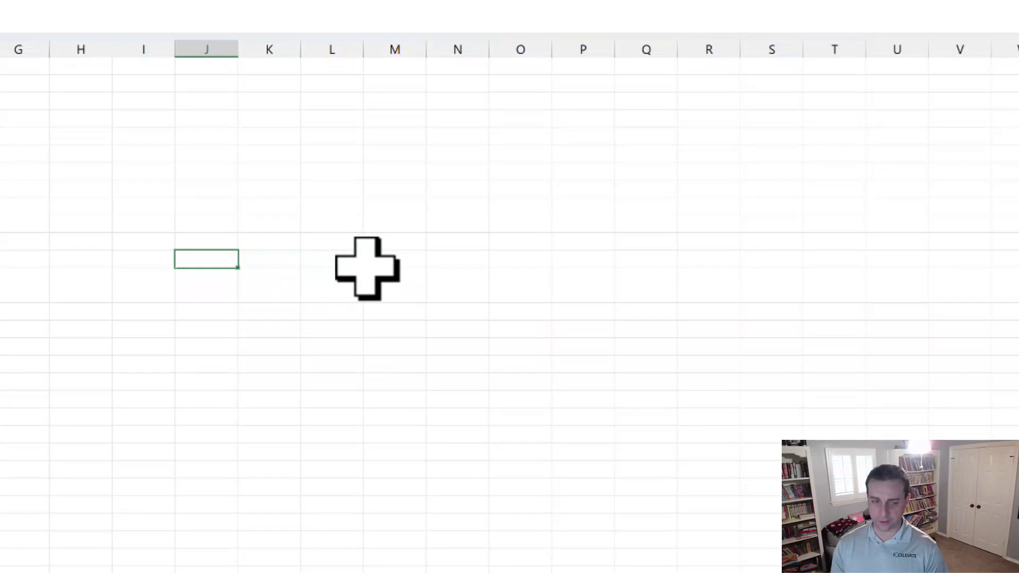
Step: Search the Favorite Lambda tool for 'L', select L_BOMONTH, and enable Add all Lambdas in group
key("ctrl+shift+l")
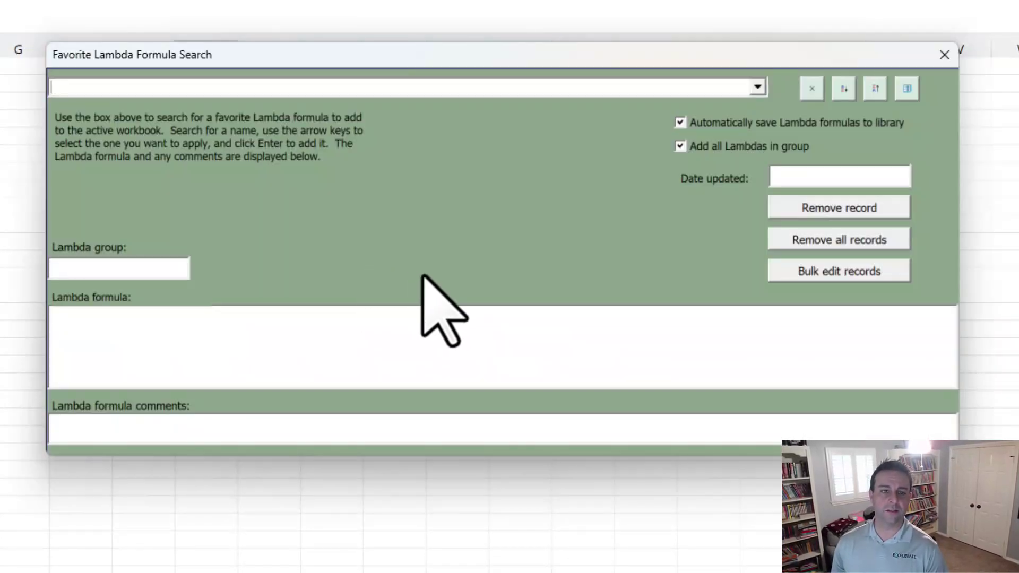
type("L")
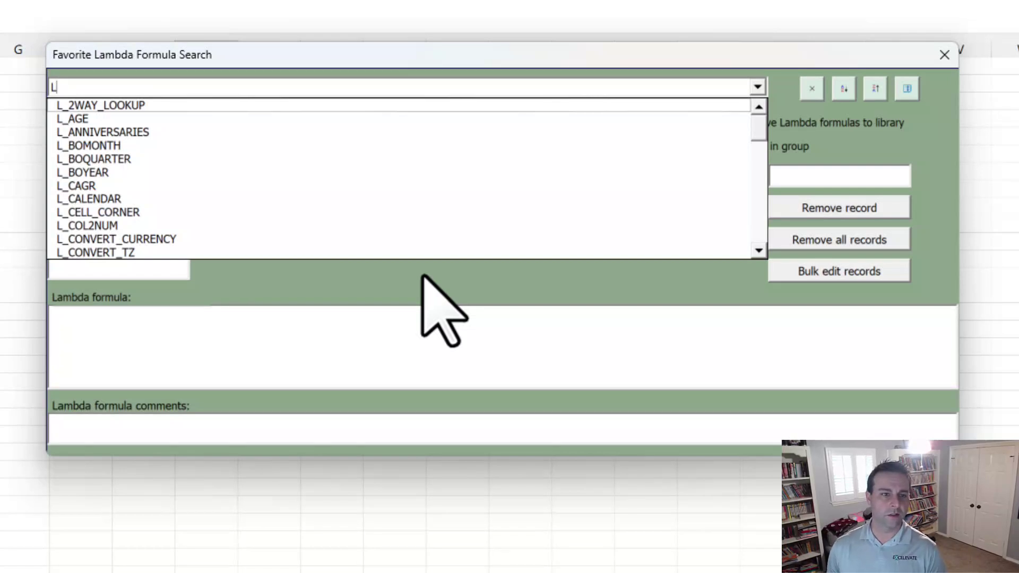
key("Down")
key("Down")
key("Down")
key("Down")
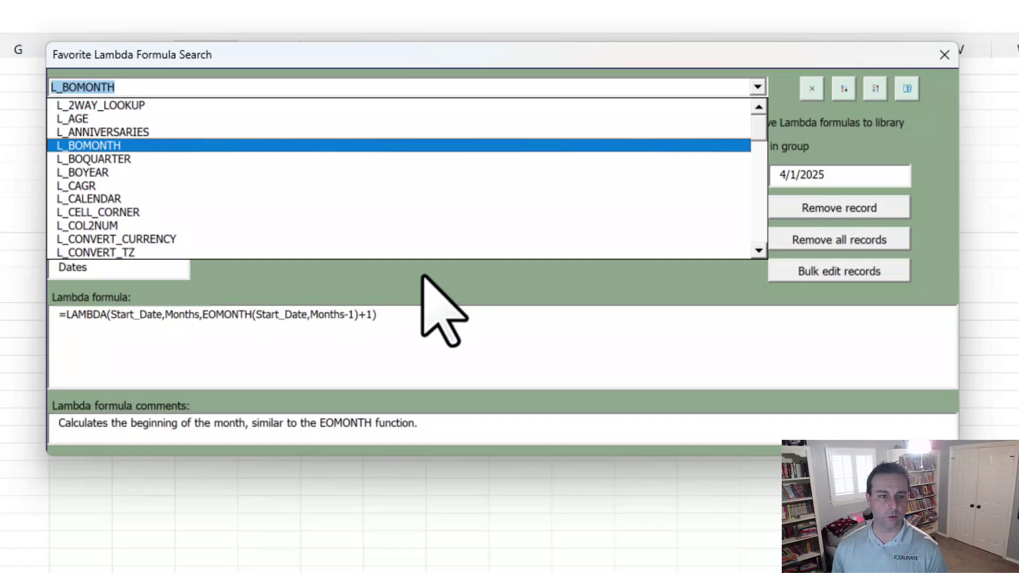
key("Return")
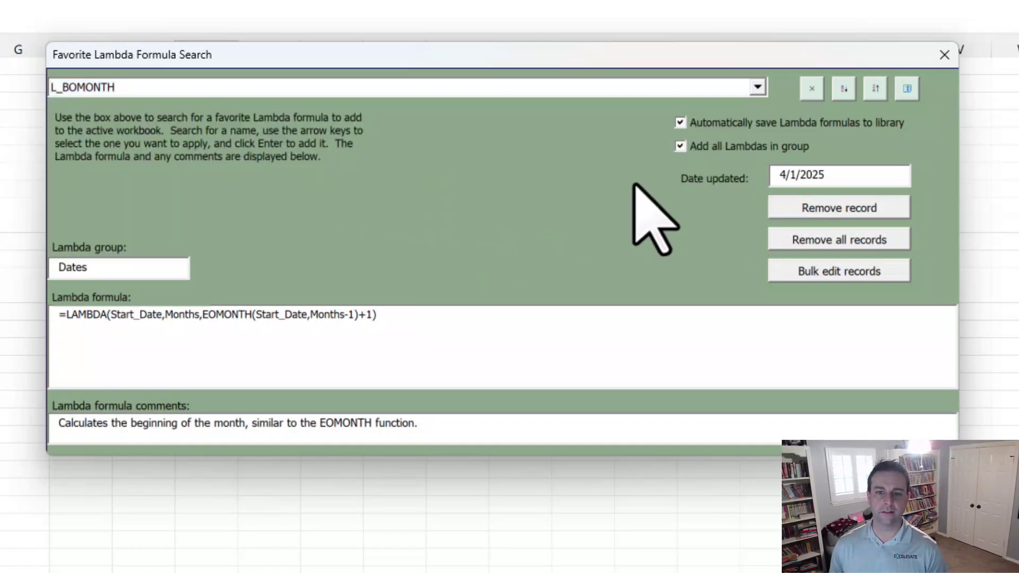
left_click(681, 148)
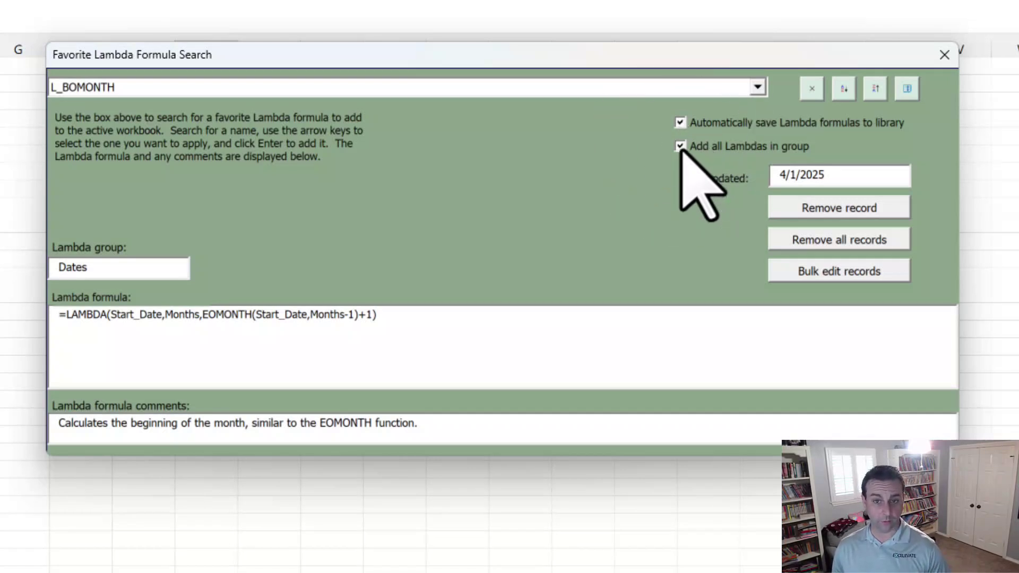
left_click(97, 268)
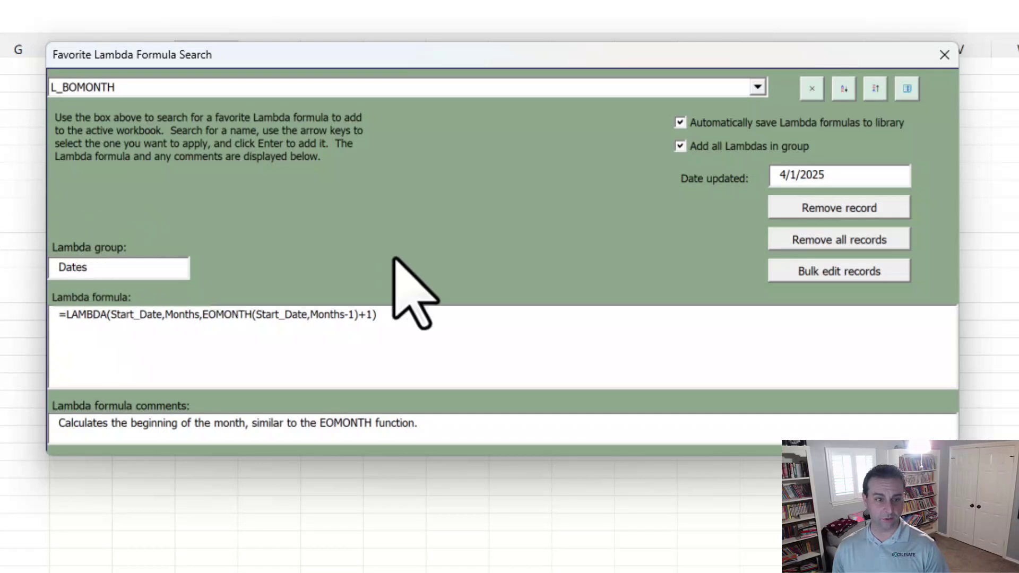
left_click(112, 329)
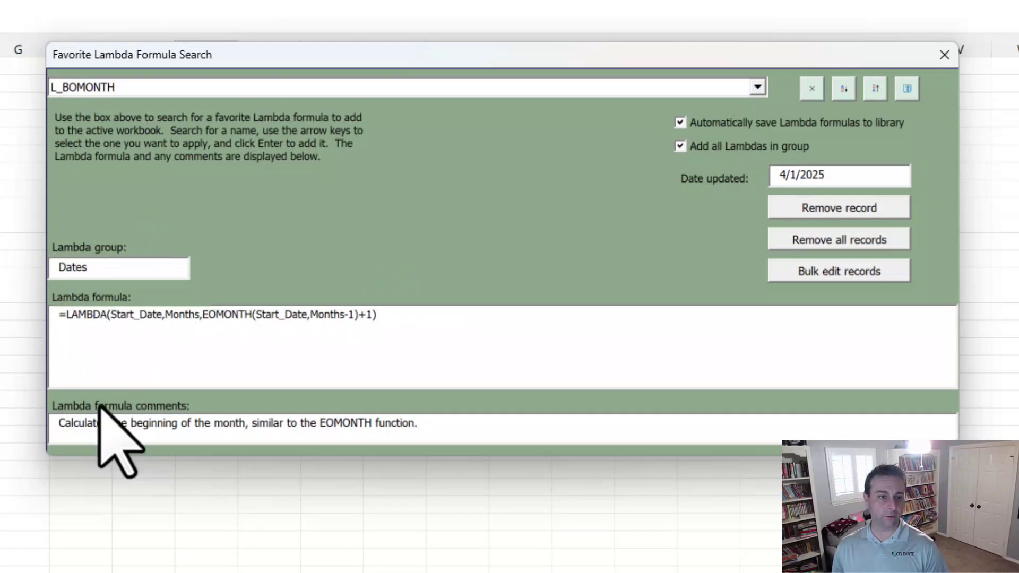
left_click(107, 434)
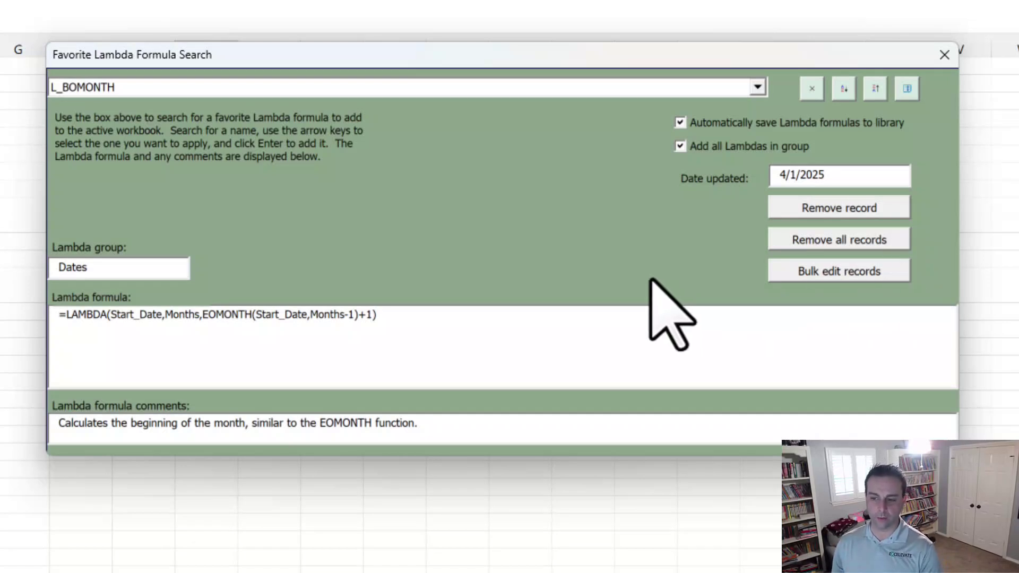
Step: Search 'val', pick L_VALID_EMAIL with both checkboxes ticked, add its group, and check Name Manager
left_click_drag(218, 91, 1, 115)
type("val")
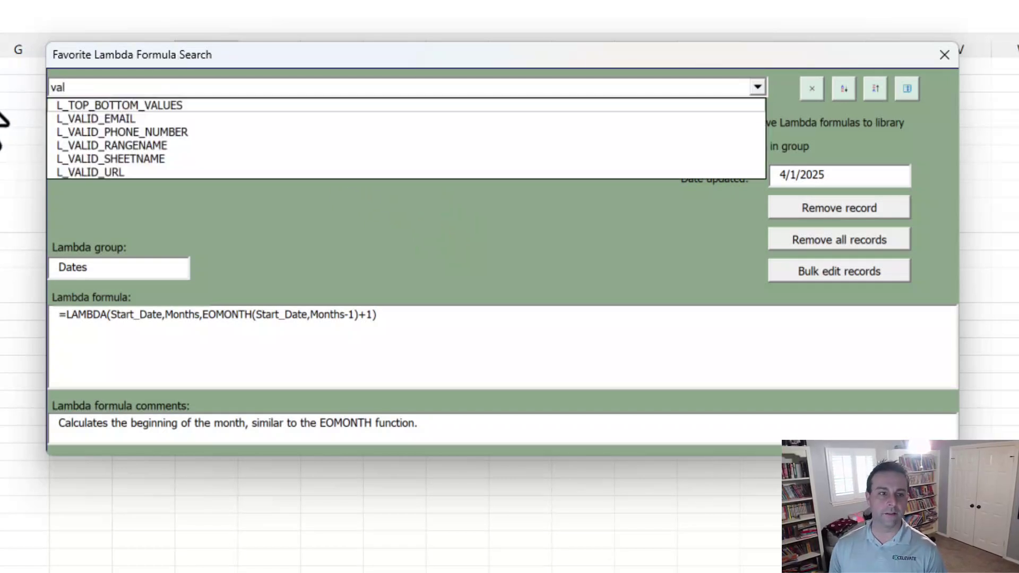
key("Down")
key("Down")
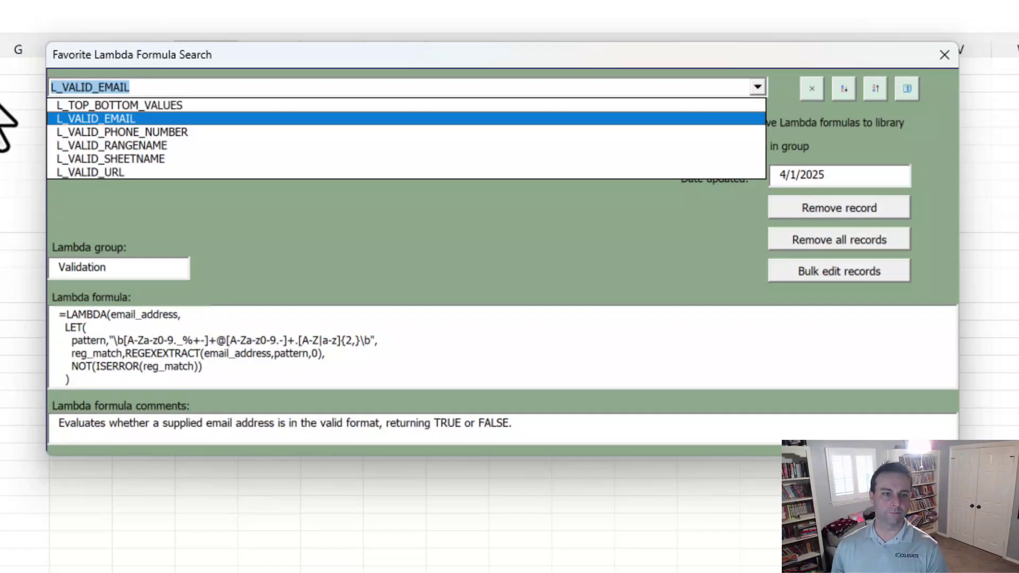
left_click(3, 106)
left_click(680, 122)
left_click(680, 146)
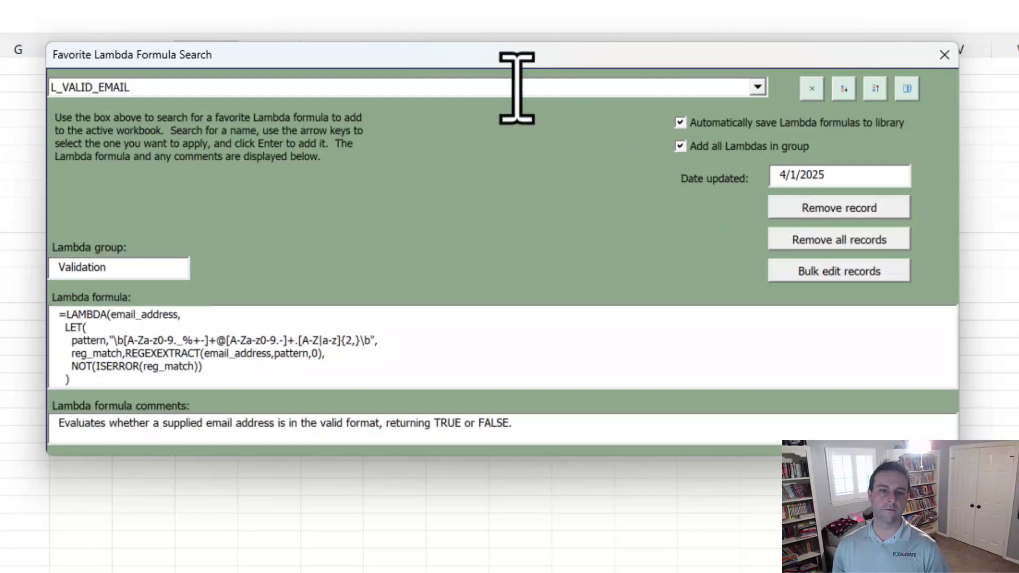
key("Return")
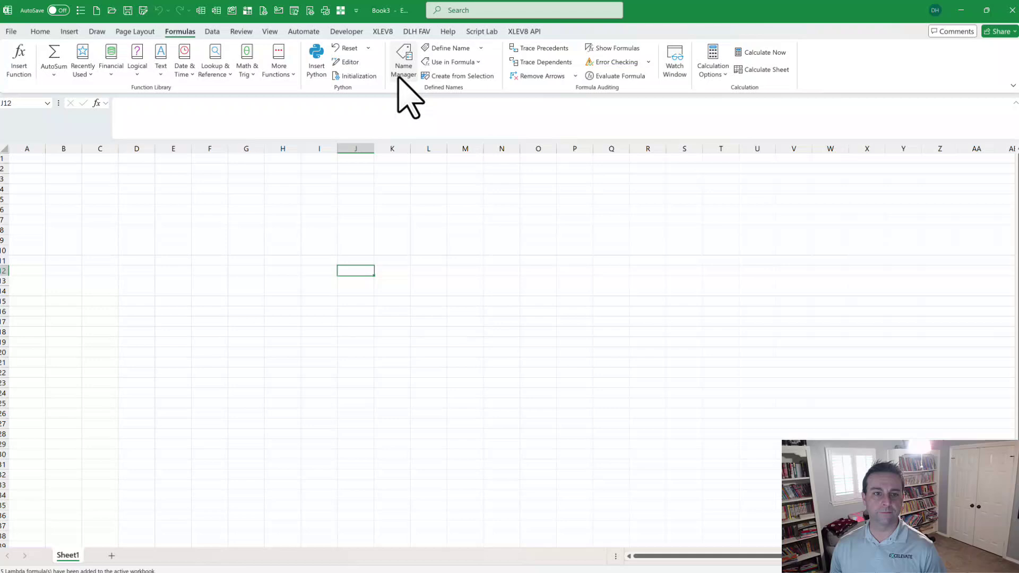
left_click(405, 72)
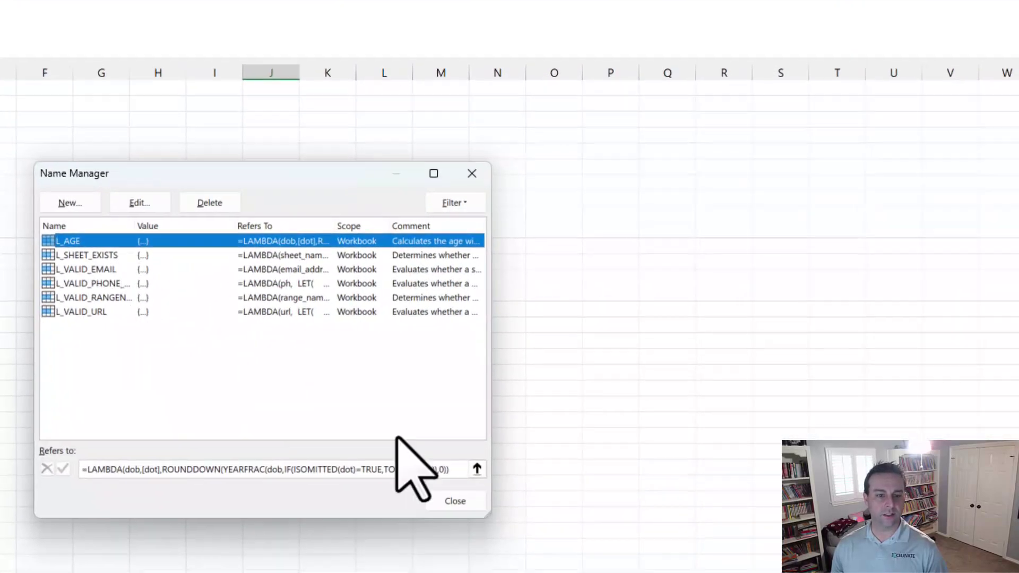
left_click(455, 503)
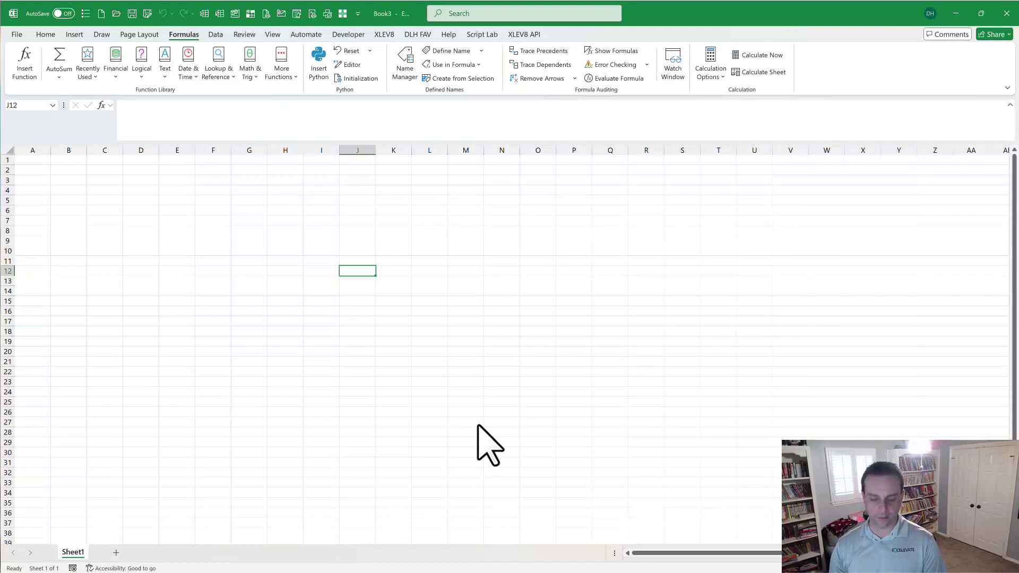
Step: Generate the Bulk_Edit_Lambda_Formulas sheet from the Favorite Lambda tool's Bulk edit records option
key("ctrl+shift+l")
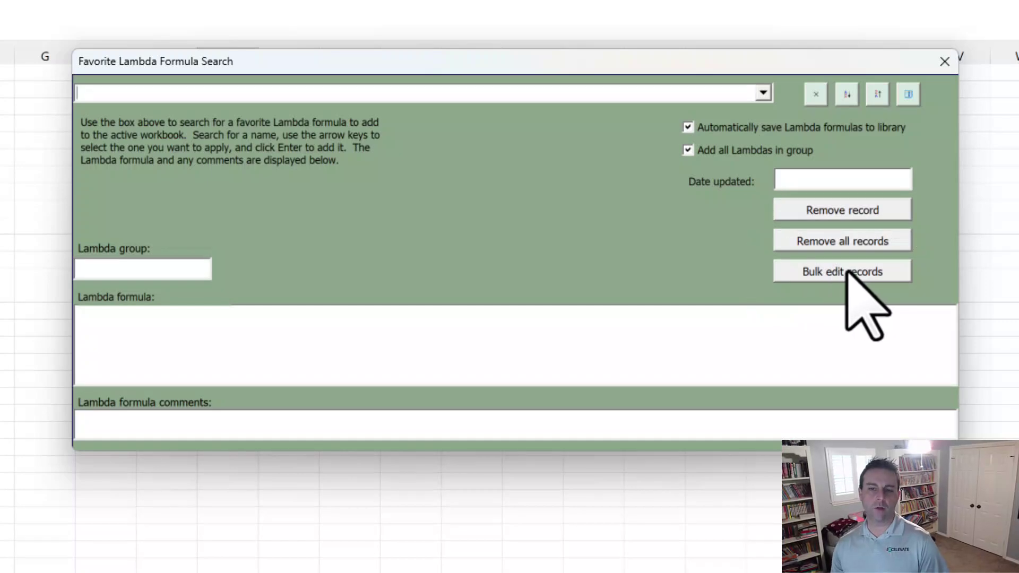
left_click(852, 272)
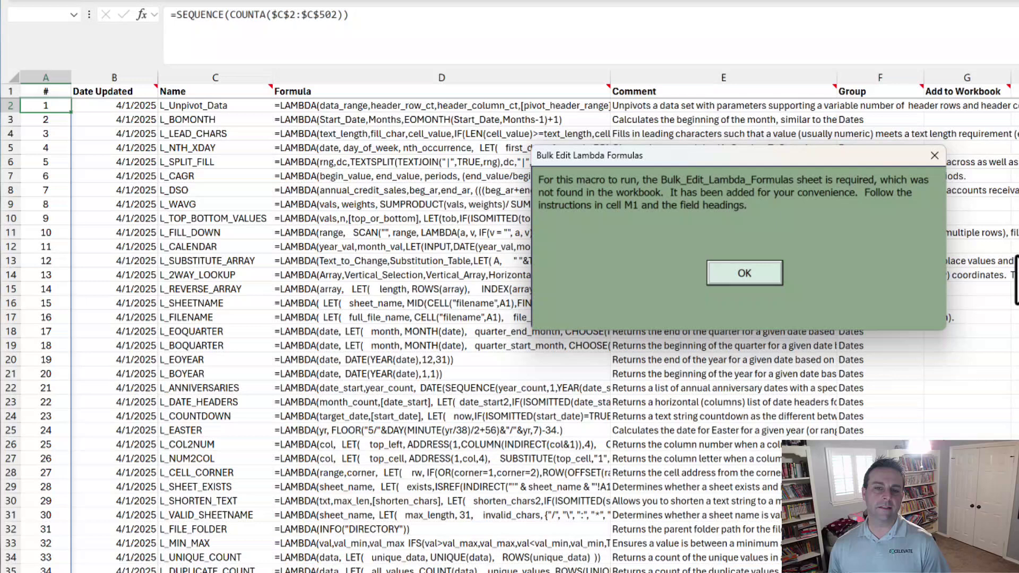
left_click(764, 282)
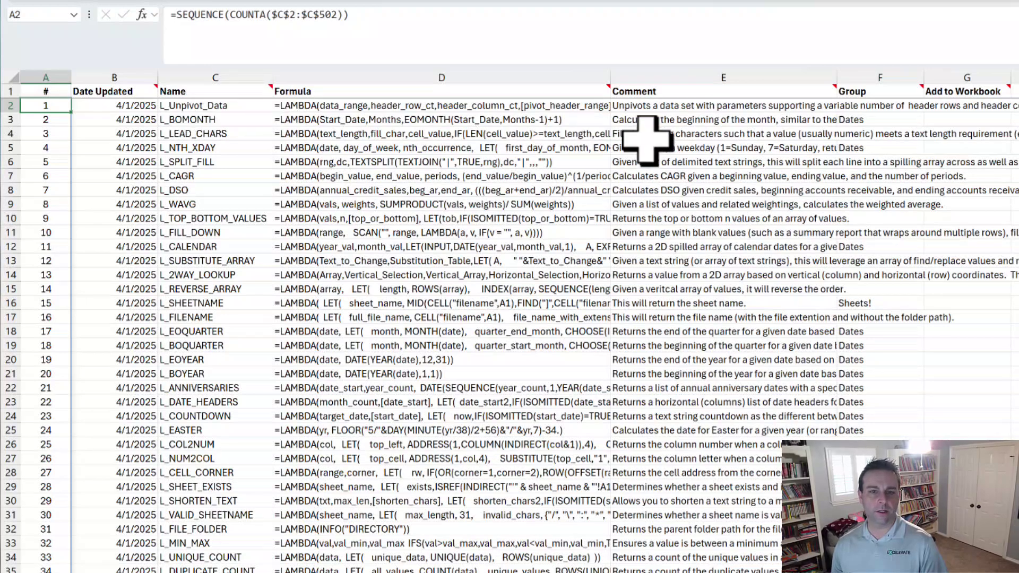
Step: Set L_Unpivot_Data's Add to Workbook cell G2 to Add from its dropdown
left_click(881, 119)
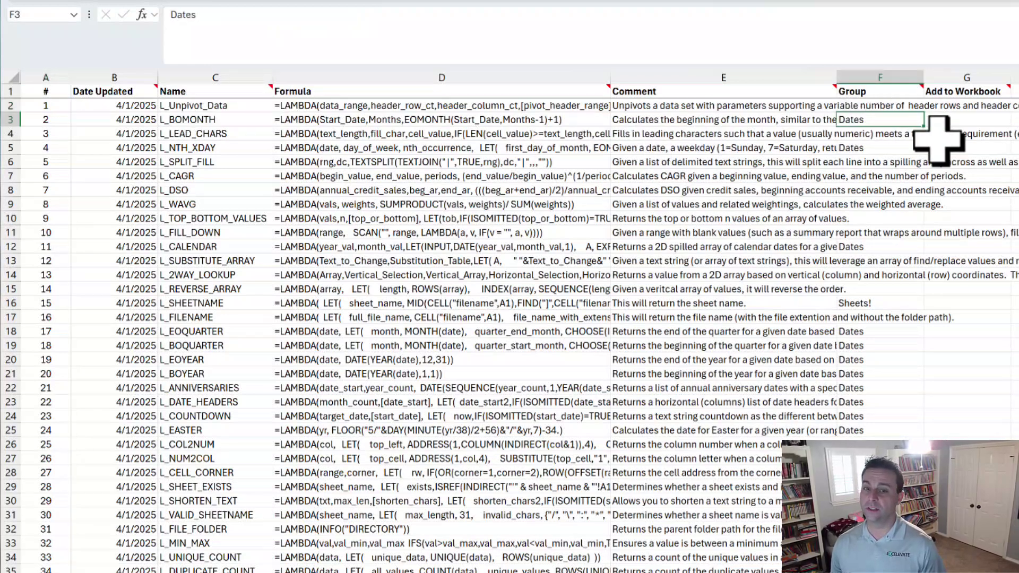
left_click(957, 108)
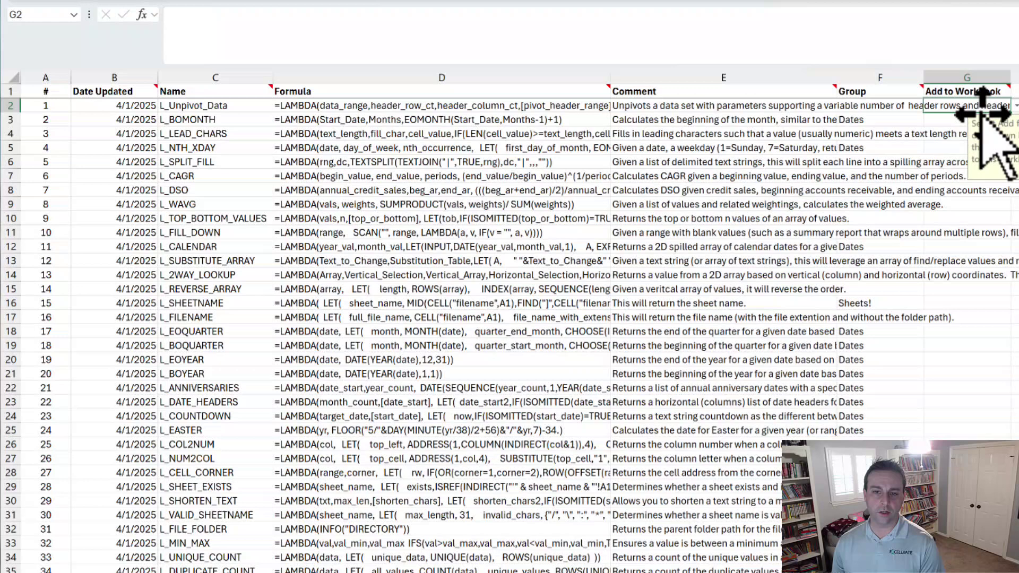
left_click(1015, 105)
left_click(953, 121)
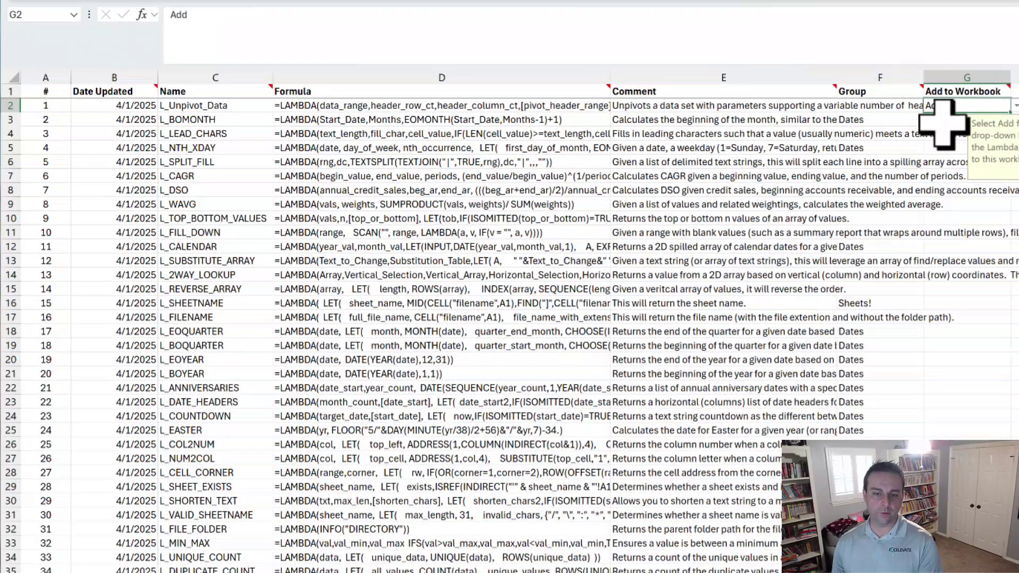